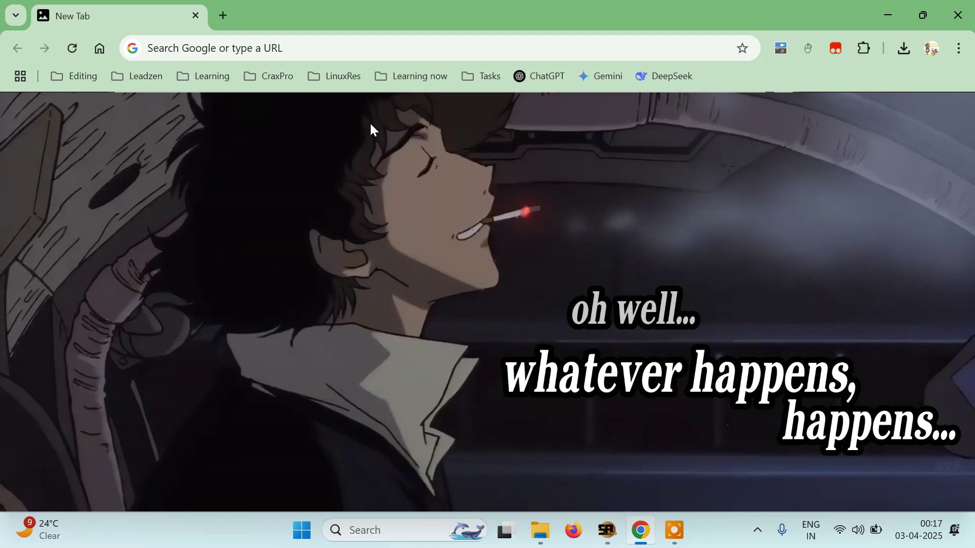
Step: Open loveable.dev in the browser and sign in to the account
left_click(357, 45)
type("loveable.")
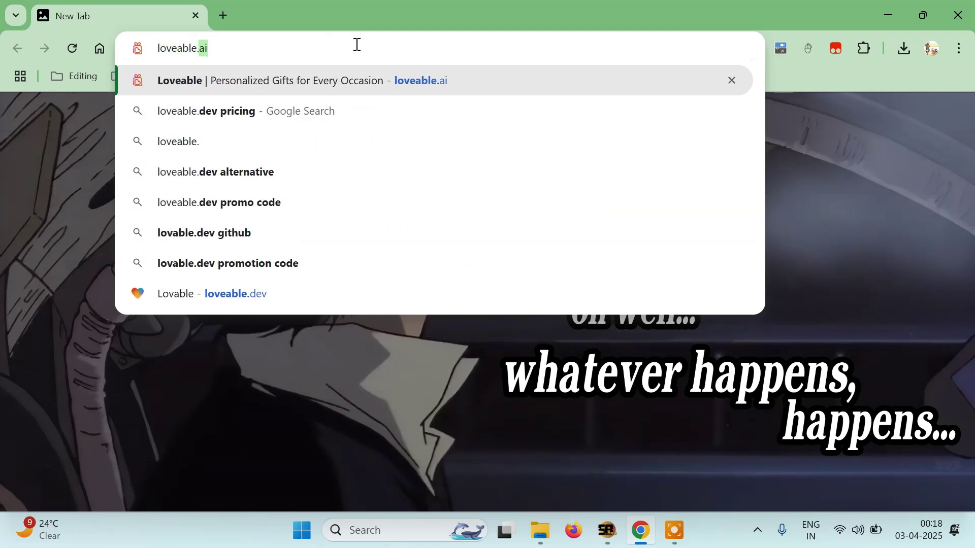
type("dev")
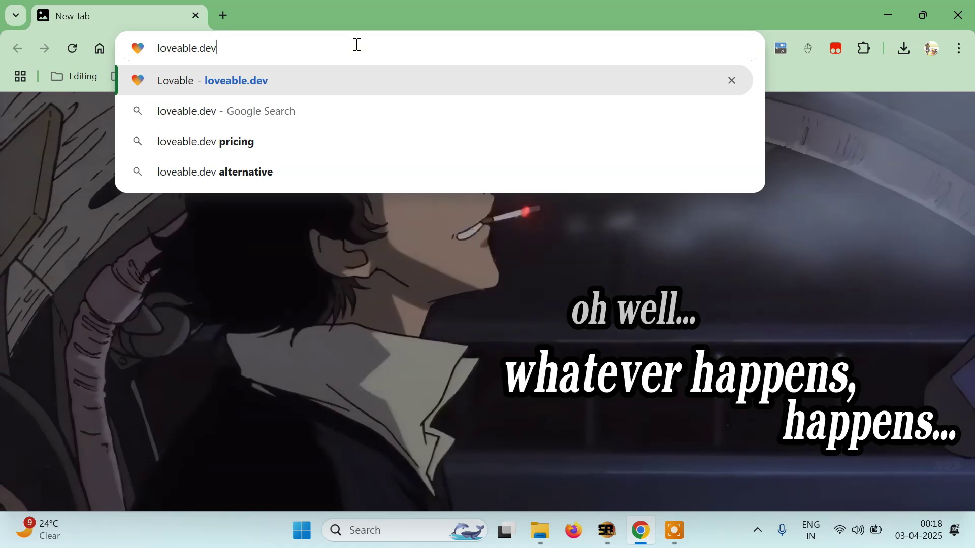
key("Return")
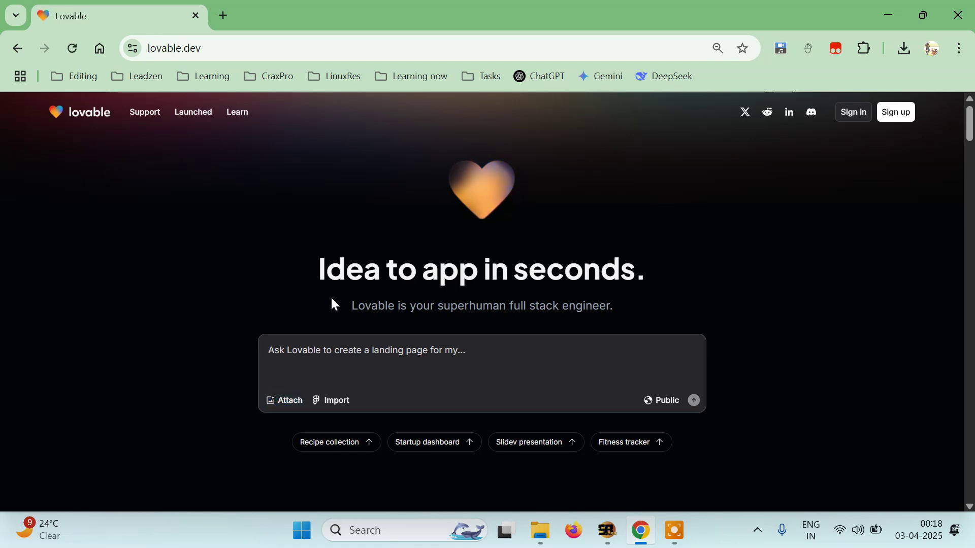
left_click(858, 115)
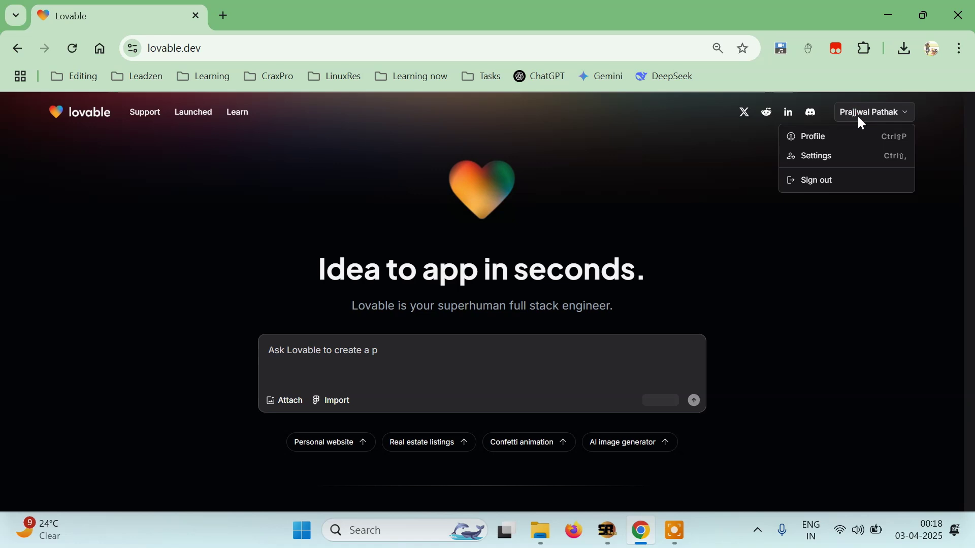
left_click(648, 202)
Step: Submit the prompt "create me a cool looking coofee website for my shop with 3-4 pages" to generate a new project
left_click(318, 354)
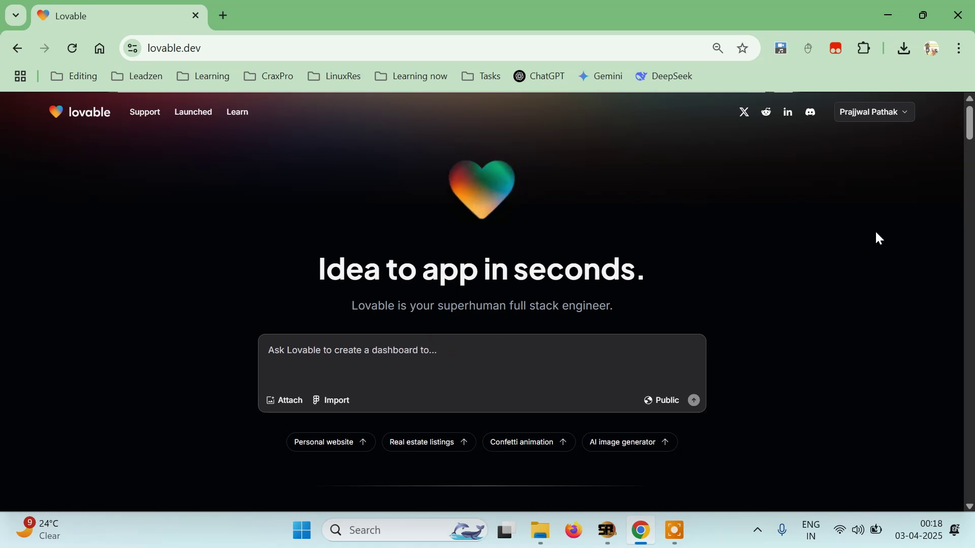
scroll(970, 142, "down", 3)
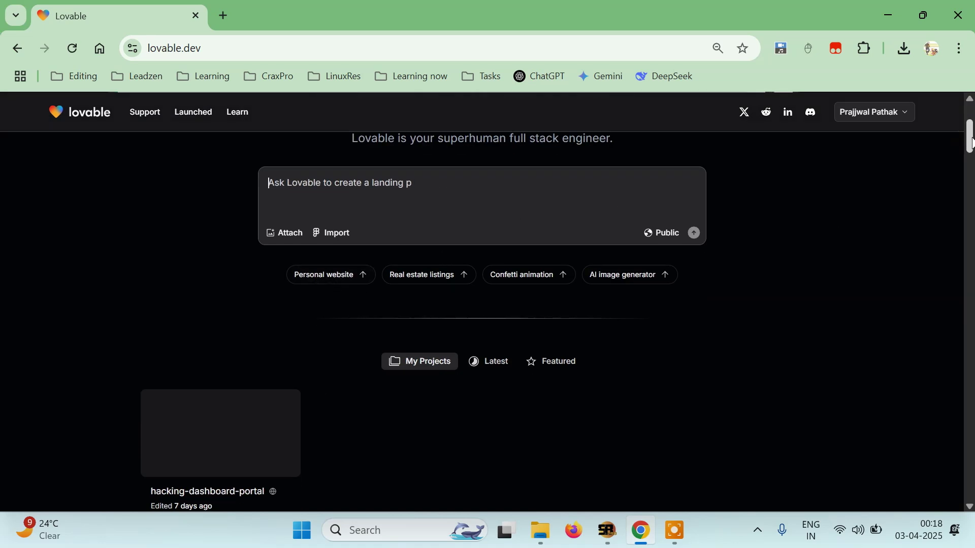
scroll(971, 136, "up", 1)
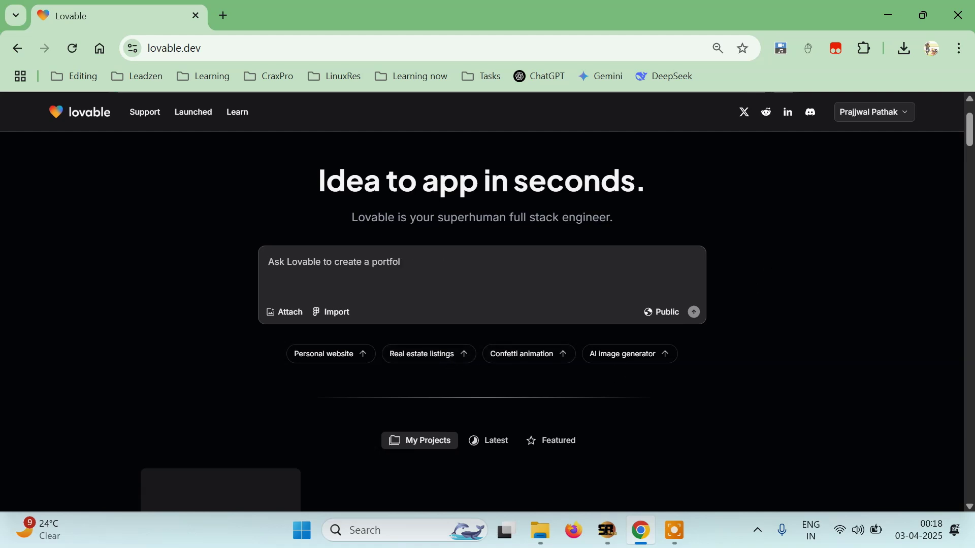
left_click_drag(970, 127, 972, 120)
left_click(329, 363)
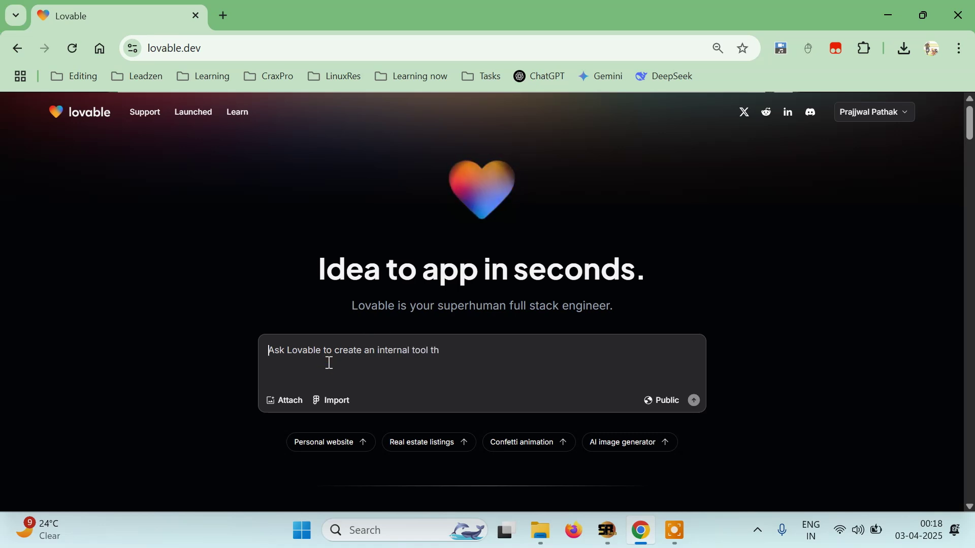
type("create me a cool looking coof")
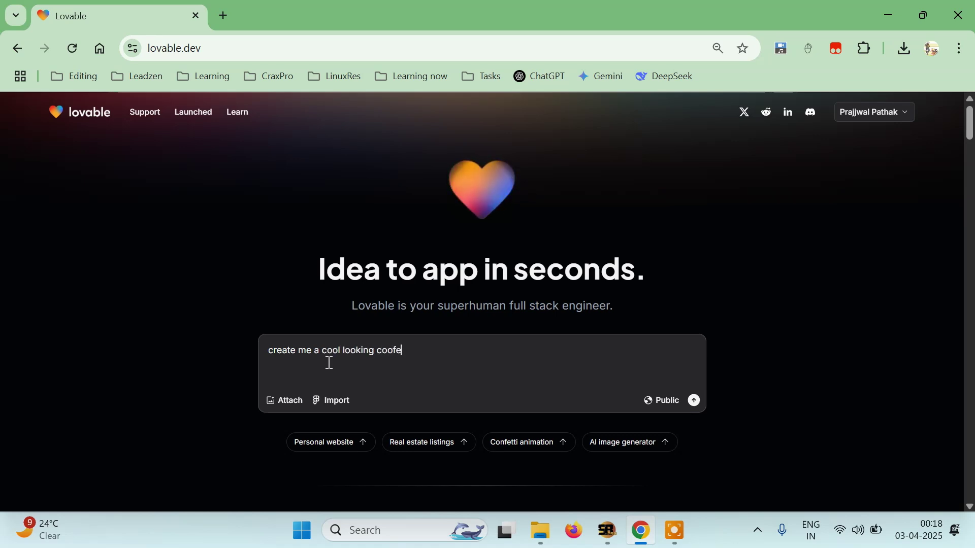
type("e web")
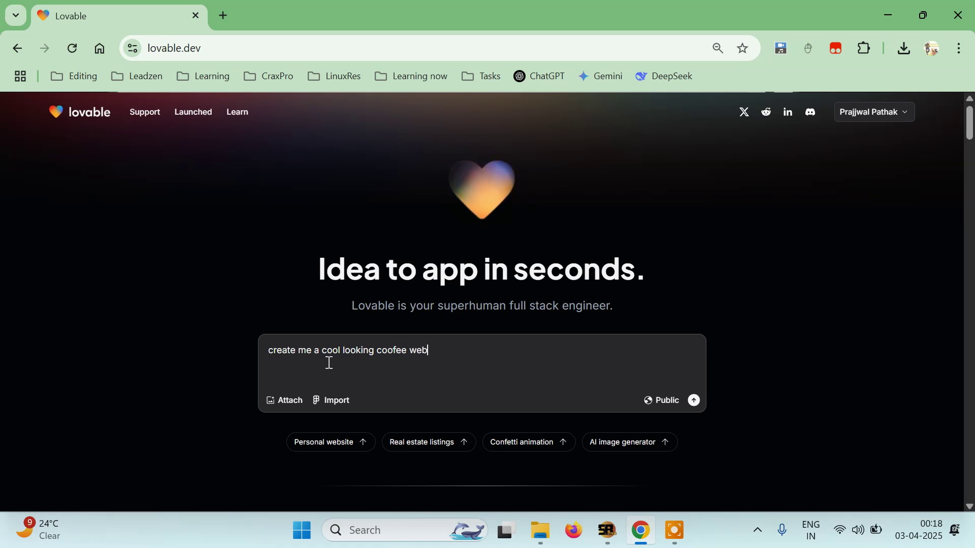
type("site for my shop with")
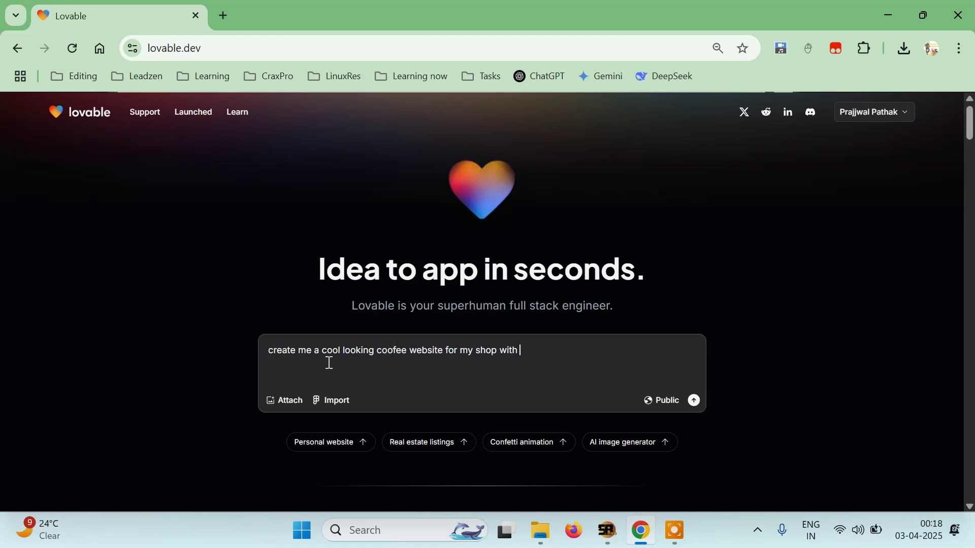
type("ges")
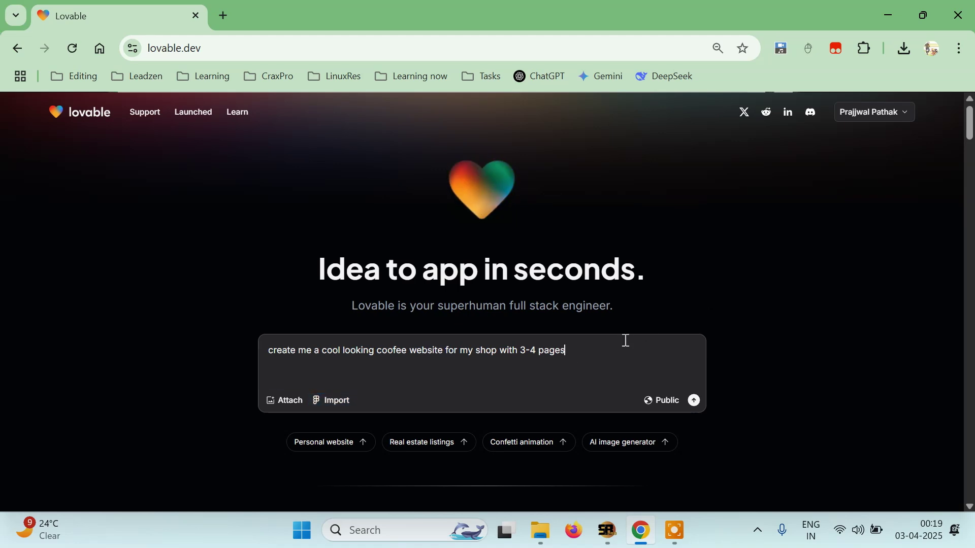
key("Return")
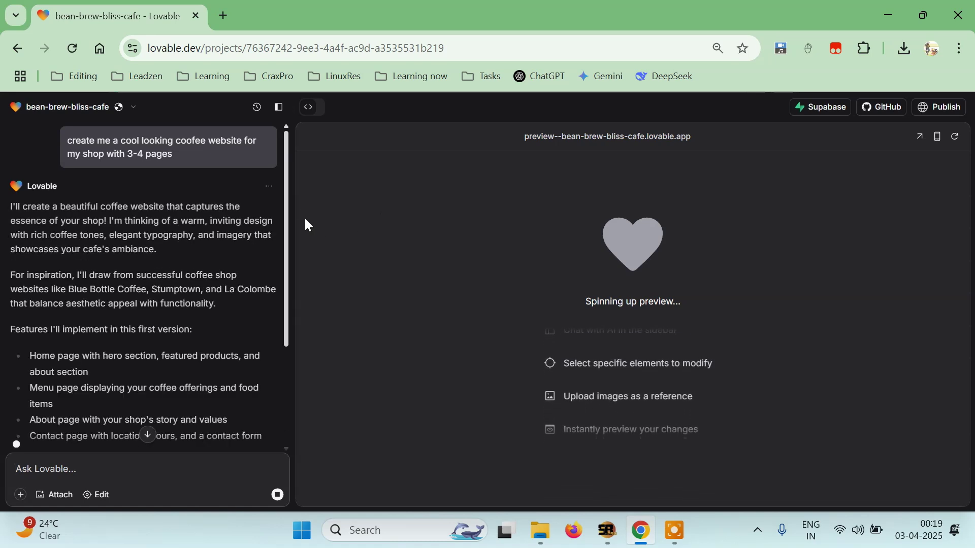
Step: Read through the planned features, design choices and file-writing progress in the chat reply while the site is generated
left_click_drag(286, 206, 285, 254)
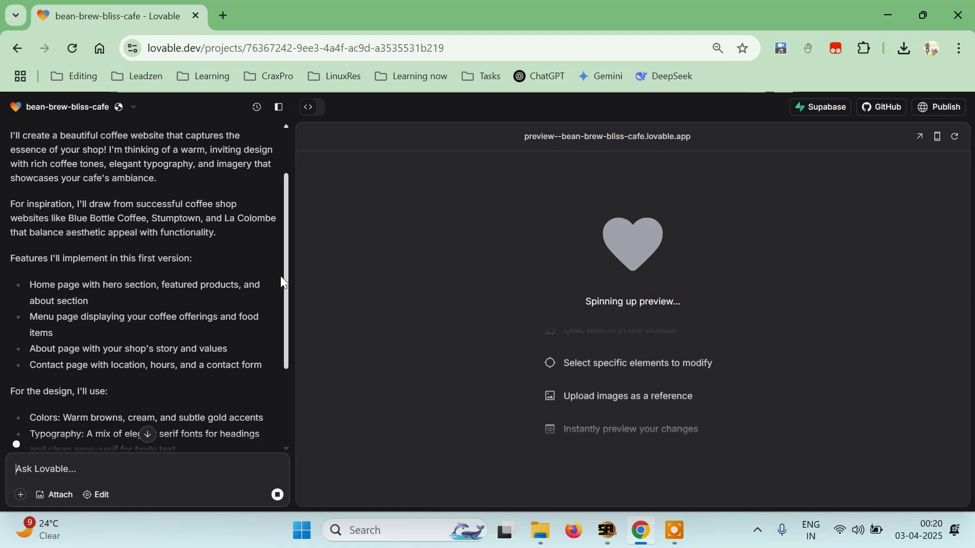
left_click_drag(286, 270, 289, 280)
scroll(138, 329, "down", 1)
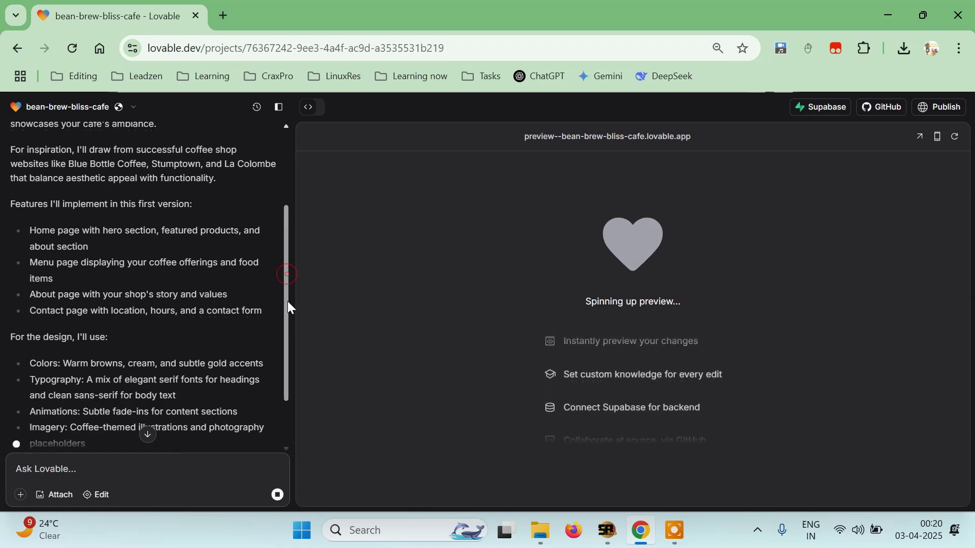
scroll(214, 308, "down", 1)
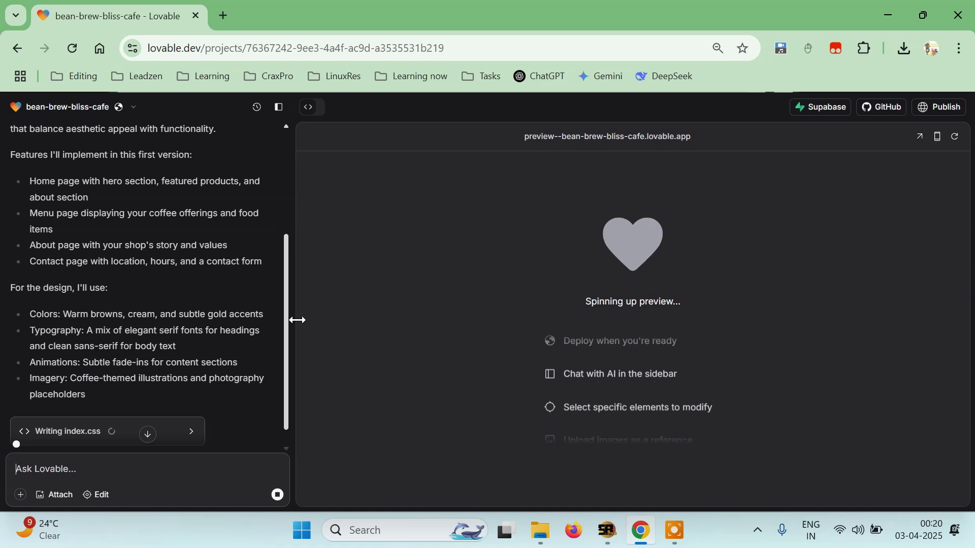
scroll(280, 345, "down", 1)
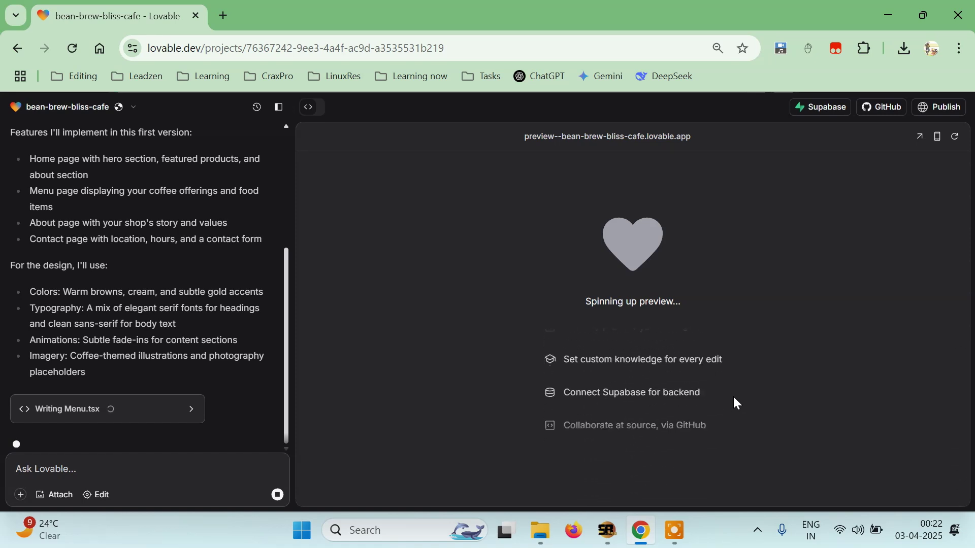
left_click(310, 107)
left_click(318, 108)
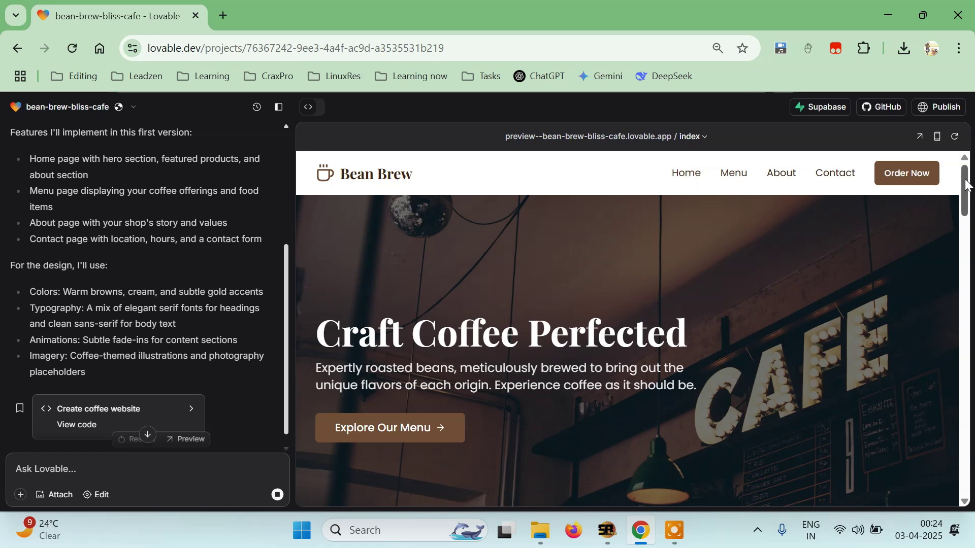
Step: Examine the generated site's Menu page, including the Espresso Drinks and Food categories and the footer
scroll(966, 185, "down", 2)
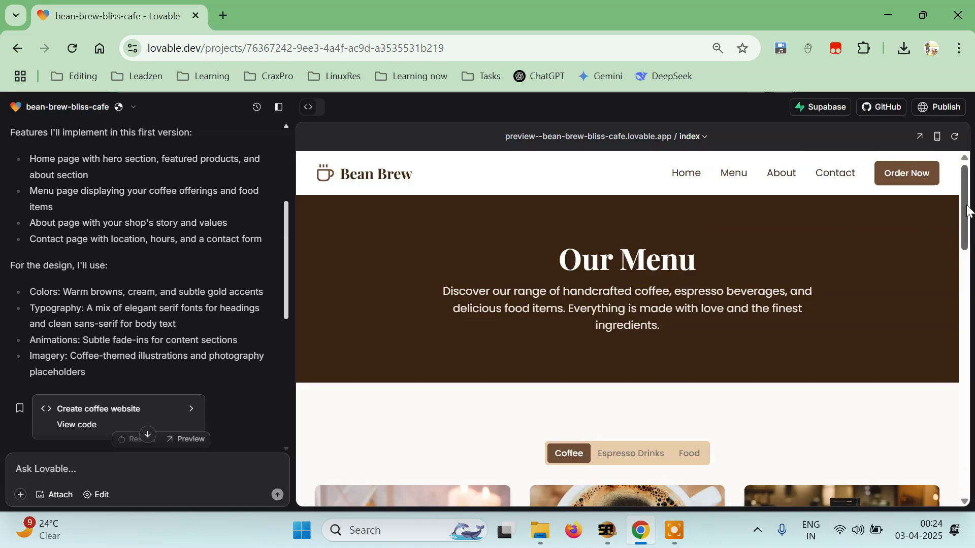
left_click_drag(967, 210, 967, 259)
left_click(612, 229)
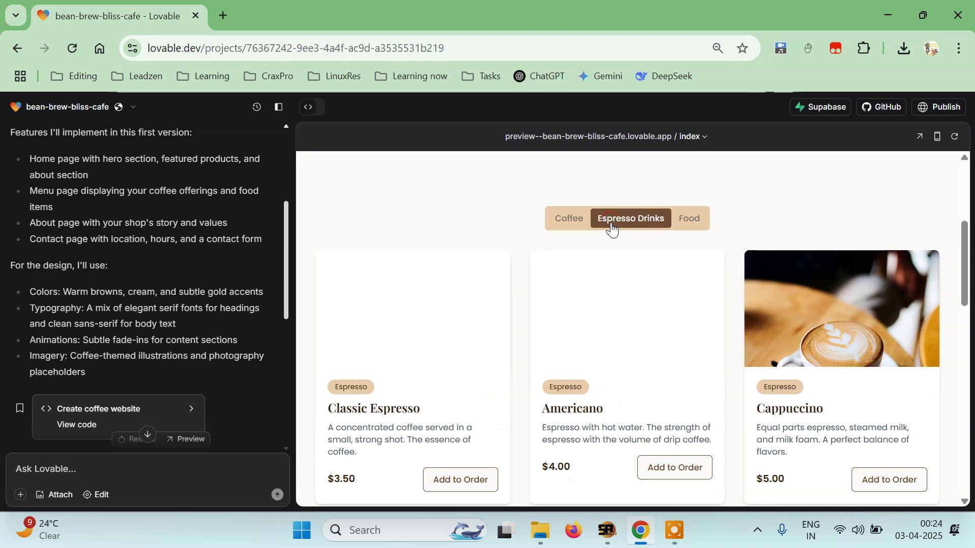
left_click(688, 227)
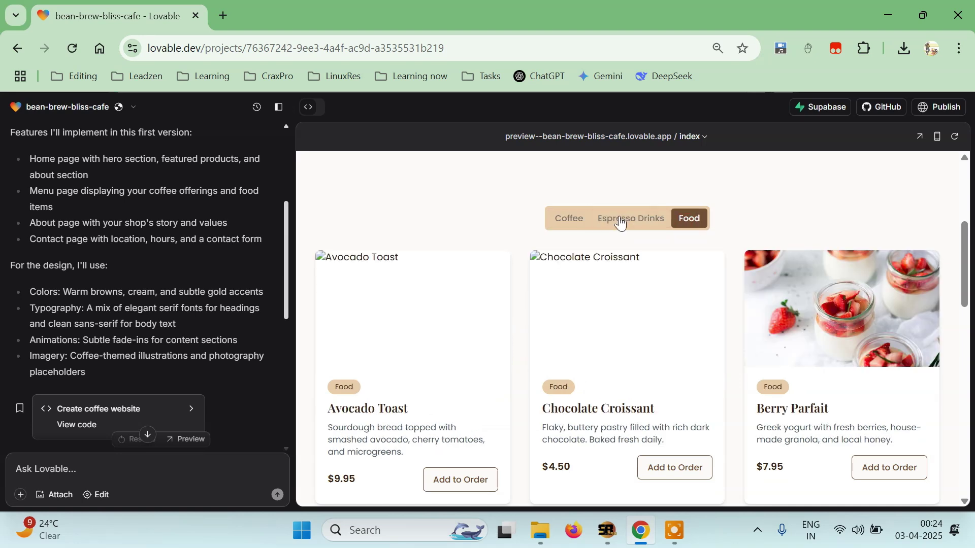
left_click_drag(965, 243, 961, 405)
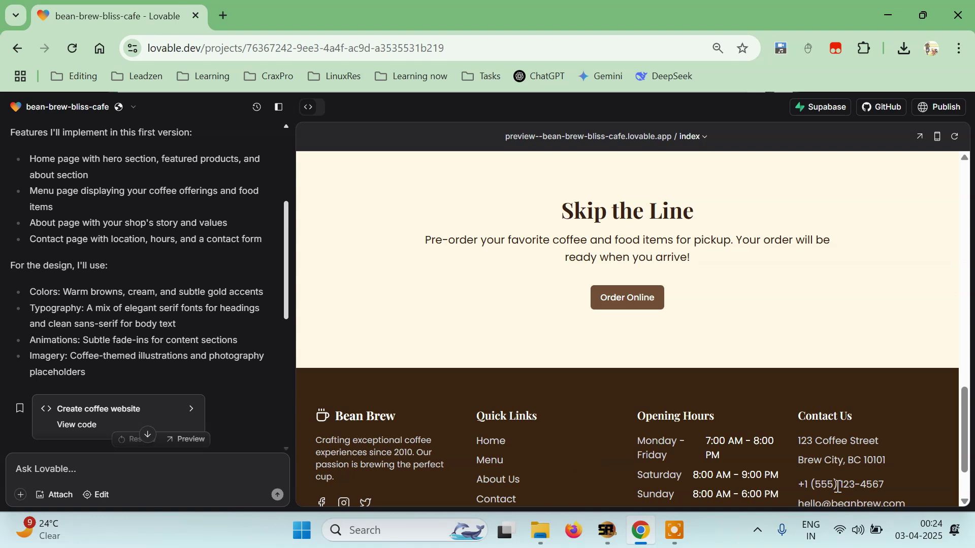
left_click_drag(964, 400, 951, 454)
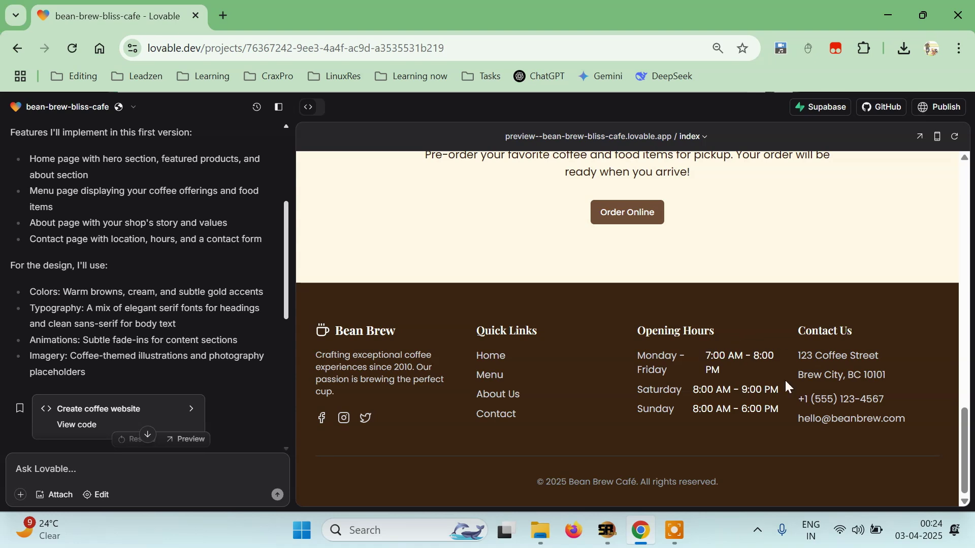
left_click_drag(966, 433, 965, 164)
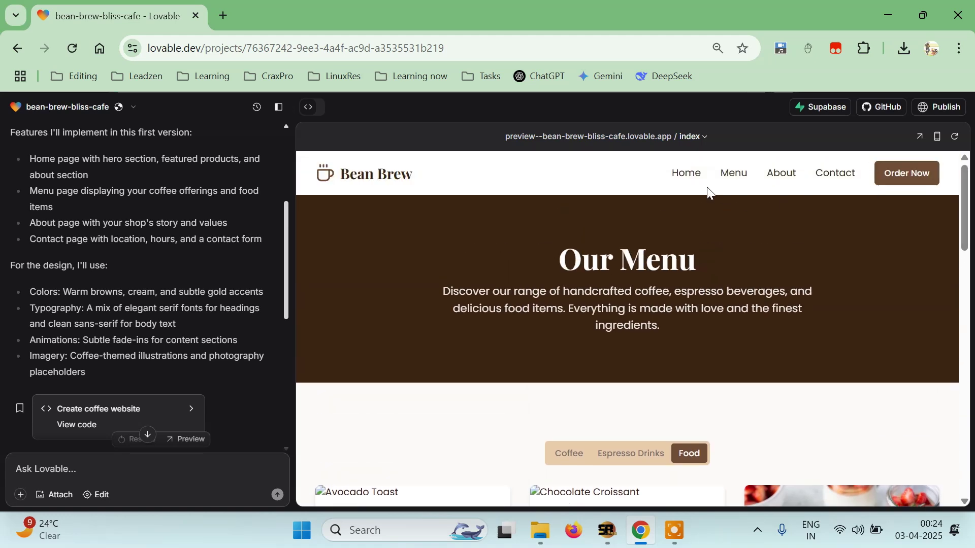
Step: Open the Home page of the coffee site preview and look through its sections
left_click(691, 177)
left_click_drag(965, 181, 970, 349)
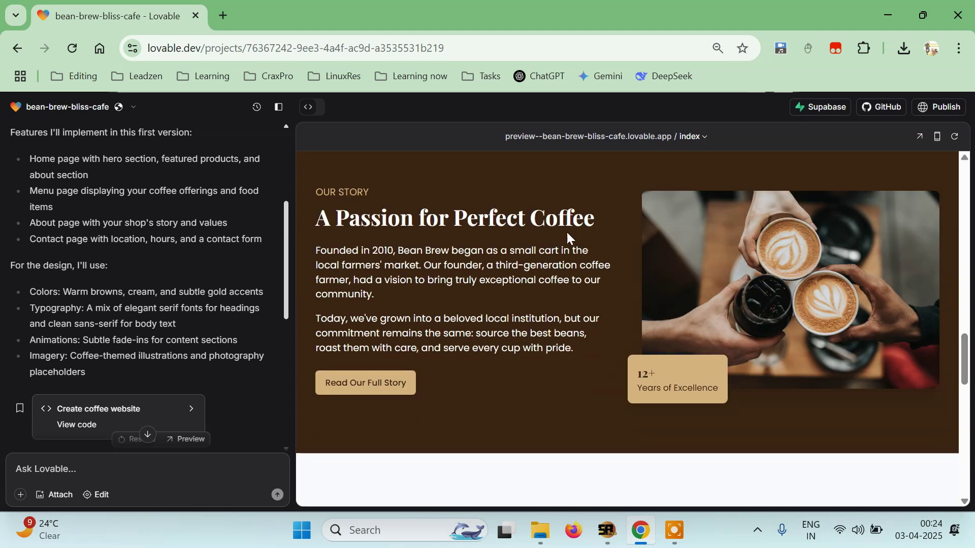
left_click_drag(965, 350, 967, 445)
scroll(918, 248, "up", 15)
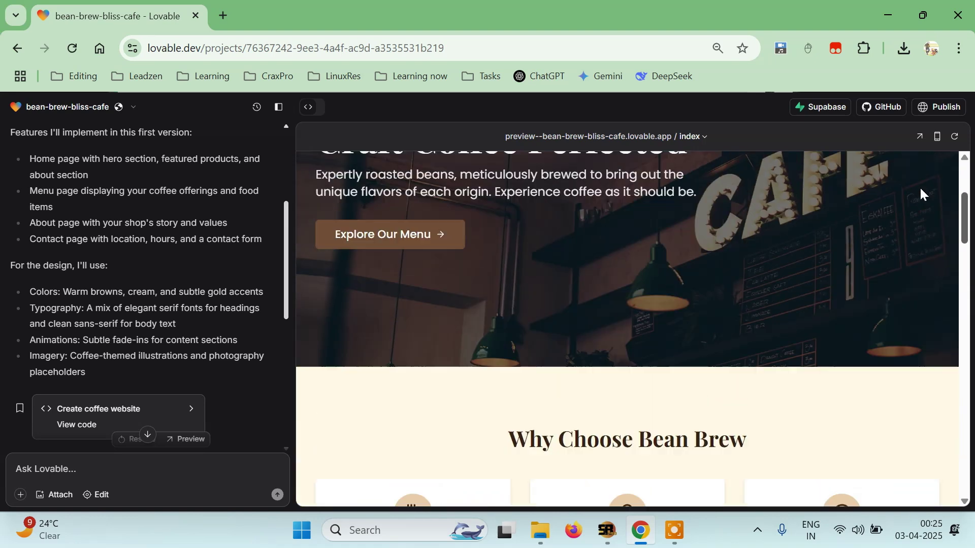
scroll(923, 193, "up", 4)
Step: Open the About page and the Contact page of the site preview and look over their content
left_click(783, 172)
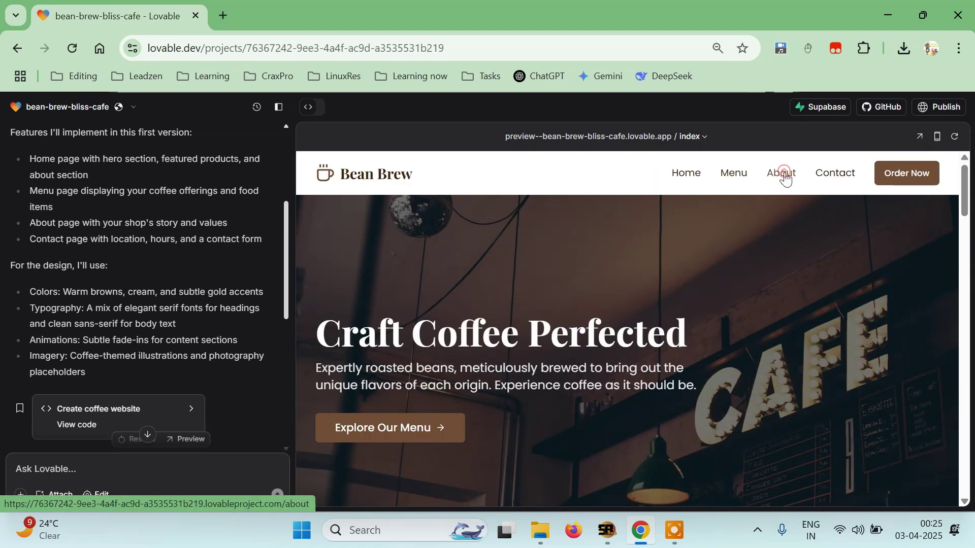
left_click(961, 178)
mouse_move(965, 188)
left_mouse_down()
mouse_move(972, 486)
mouse_move(971, 170)
left_mouse_up()
left_click(852, 177)
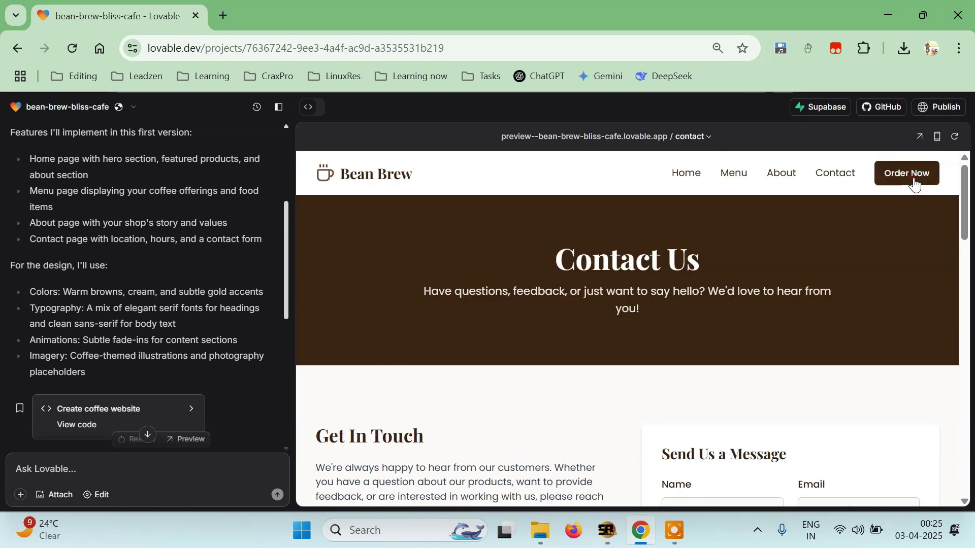
mouse_move(966, 180)
left_mouse_down()
mouse_move(961, 421)
mouse_move(963, 167)
left_mouse_up()
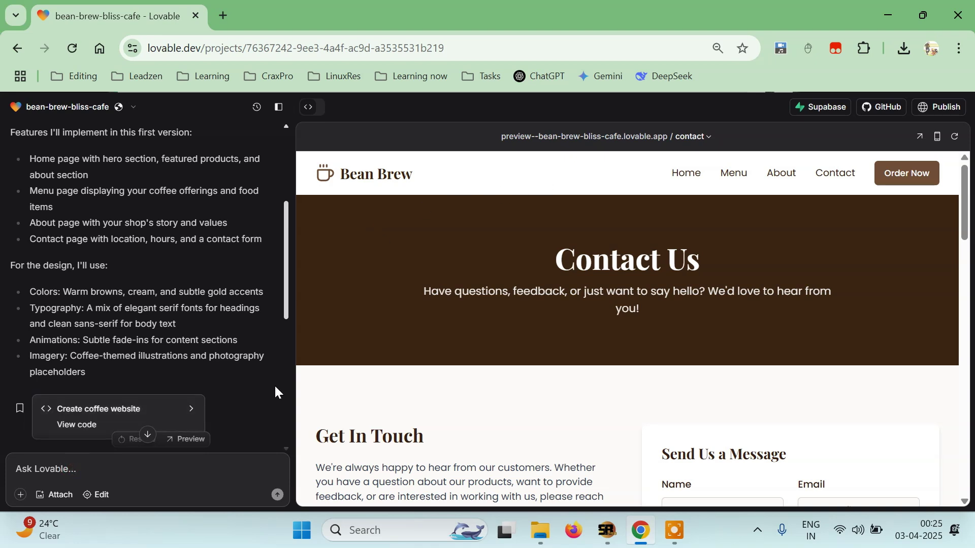
Step: Check the Contact page, navigation links and Menu page in the mobile preview and return to the desktop view
left_click_drag(285, 276, 312, 209)
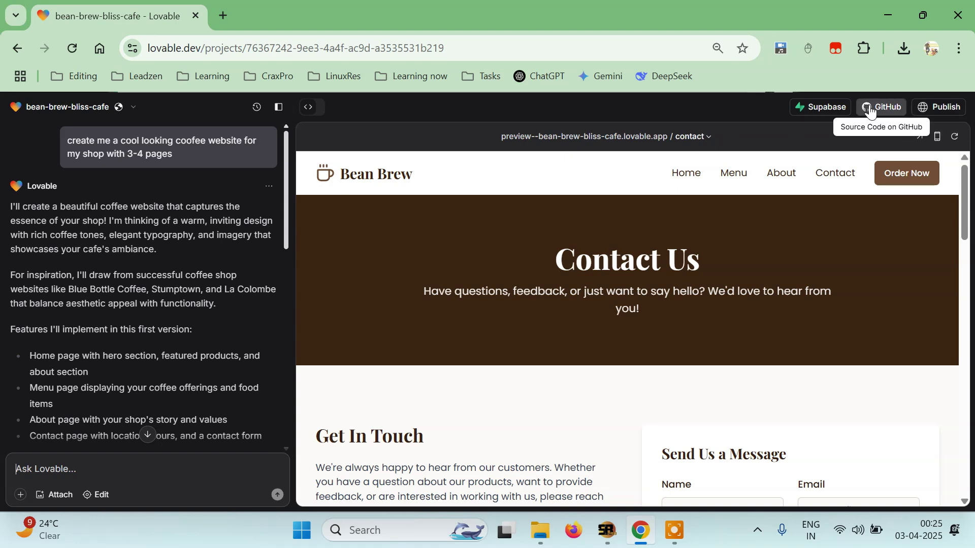
left_click(938, 144)
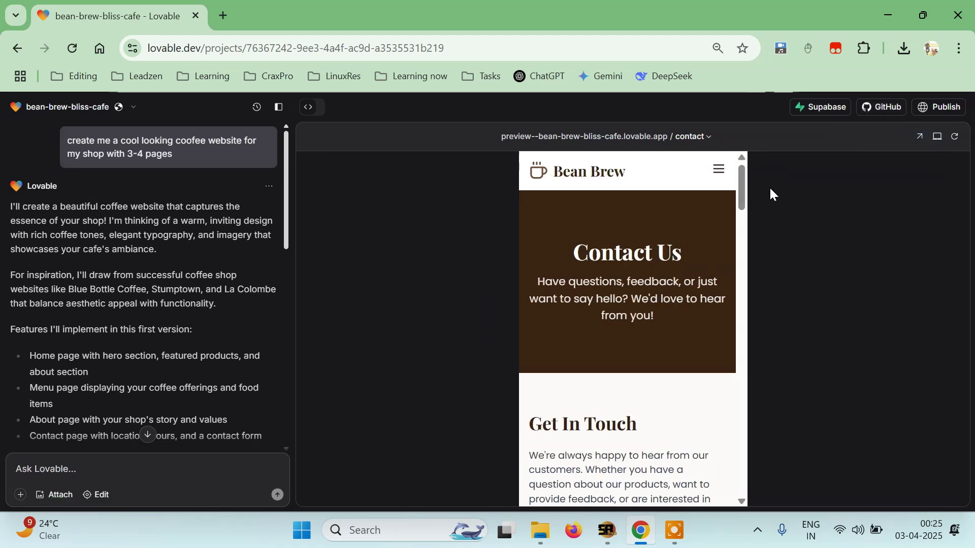
mouse_move(742, 182)
left_mouse_down()
mouse_move(748, 228)
mouse_move(726, 358)
mouse_move(737, 449)
mouse_move(759, 181)
mouse_move(746, 170)
left_mouse_up()
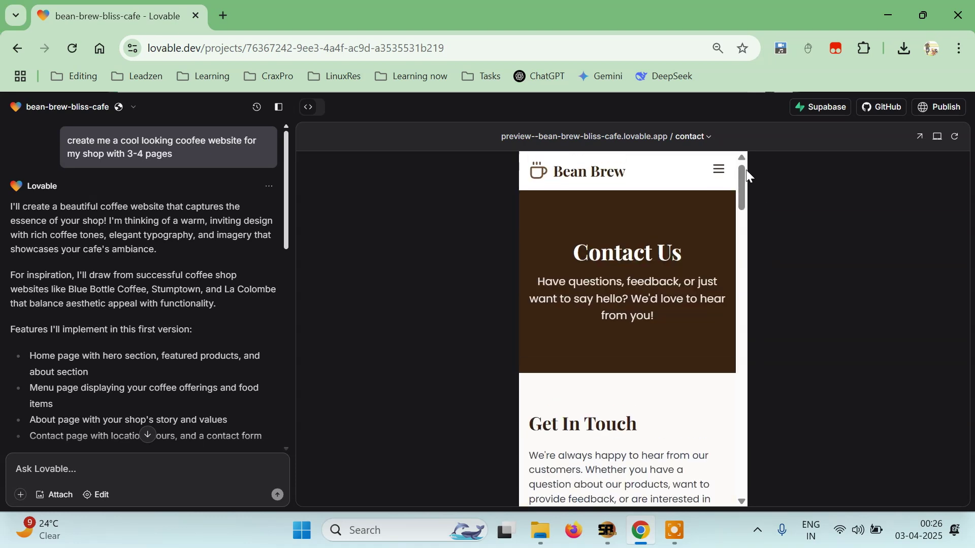
left_click(716, 172)
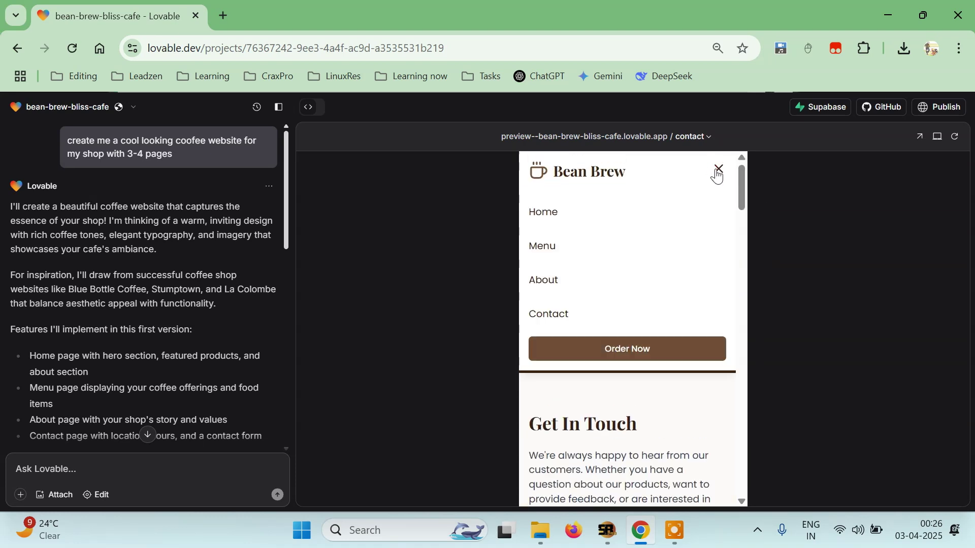
left_click(532, 249)
mouse_move(740, 173)
left_mouse_down()
mouse_move(751, 236)
mouse_move(722, 400)
mouse_move(726, 478)
mouse_move(722, 173)
left_mouse_up()
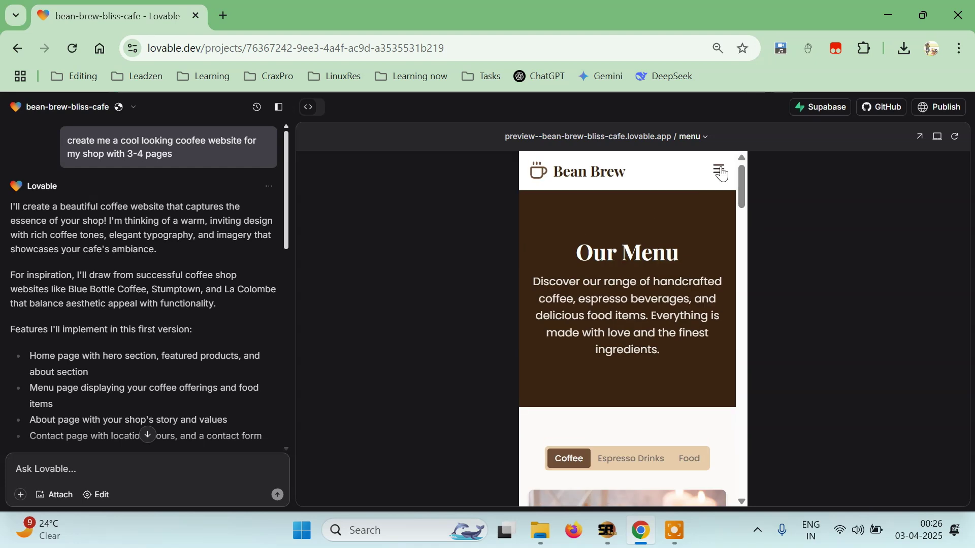
left_click(939, 138)
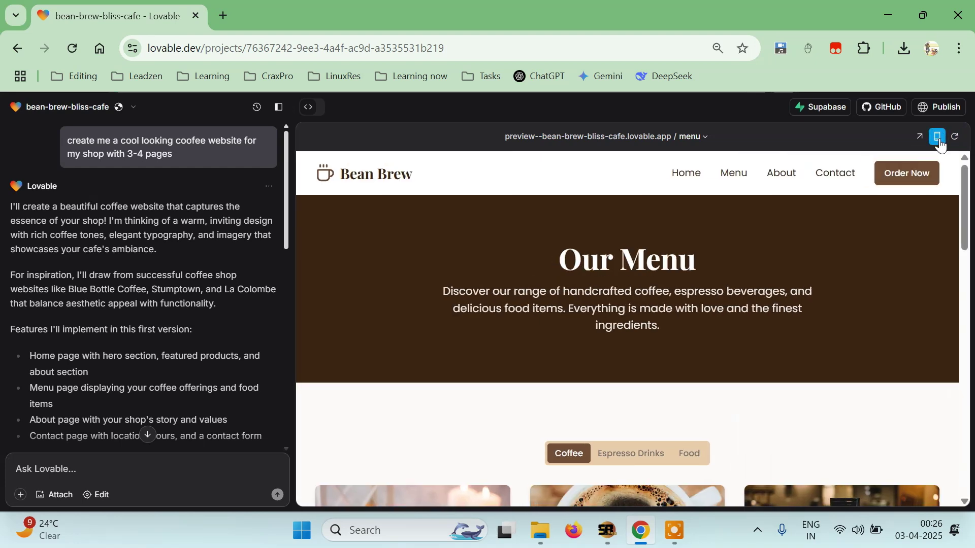
Step: Look over the project's source code and file tree, and return to the site preview
left_click(313, 108)
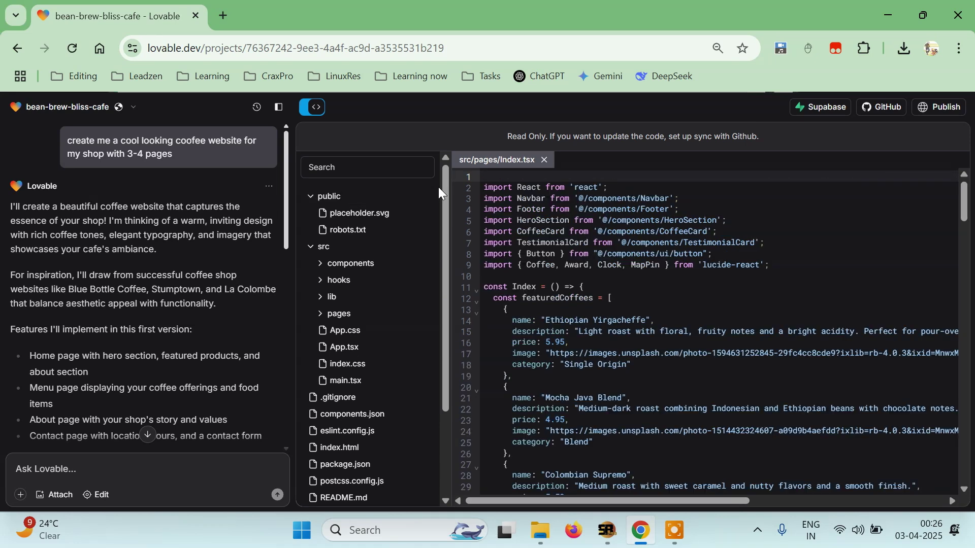
mouse_move(443, 175)
left_mouse_down()
mouse_move(434, 433)
mouse_move(445, 170)
left_mouse_up()
left_click(314, 108)
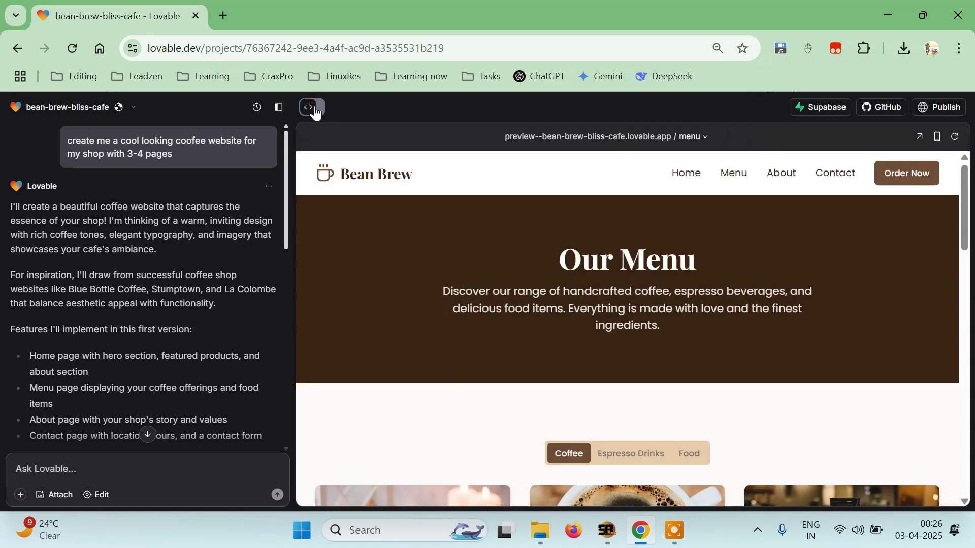
Step: On the Home page, select the Order Now button in visual edit mode, examine its editable properties, and close them without changes
left_click(676, 172)
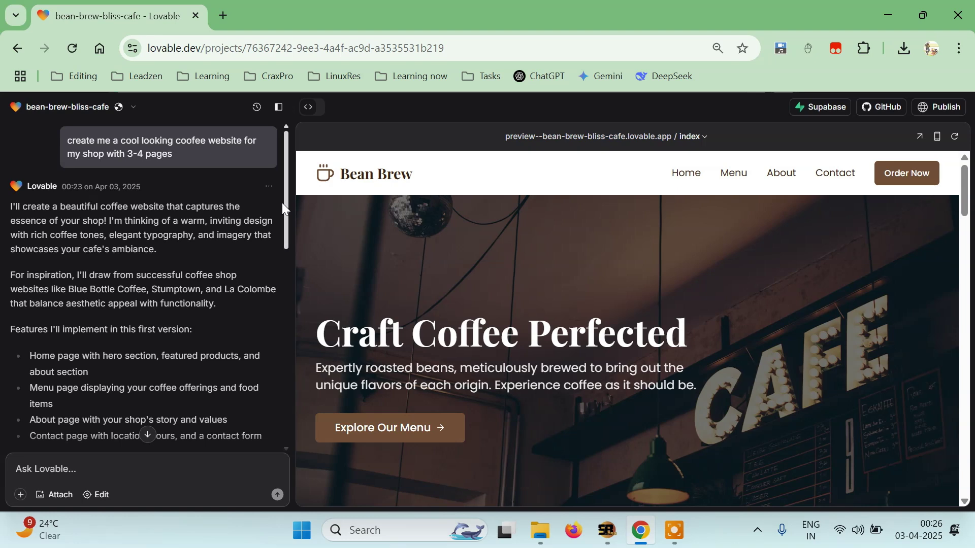
left_click(103, 500)
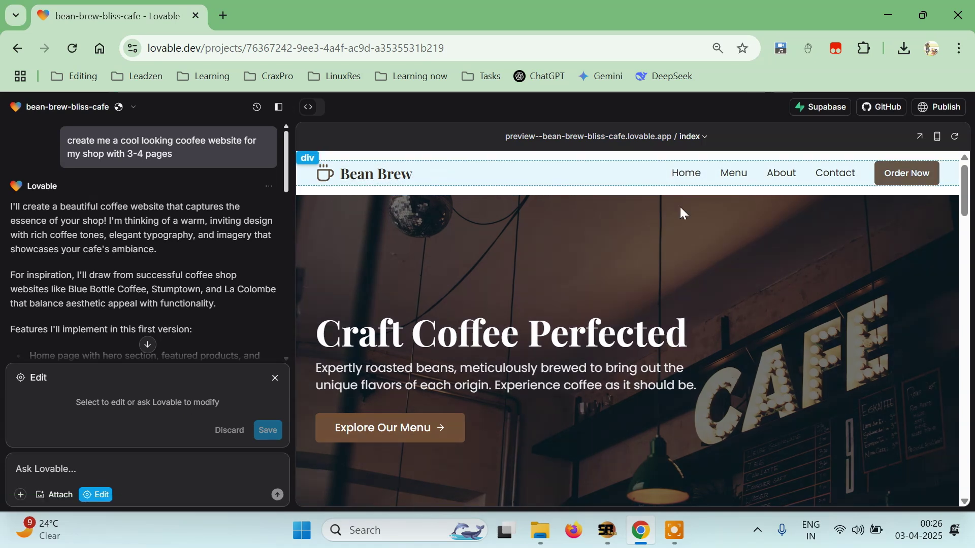
left_click(912, 172)
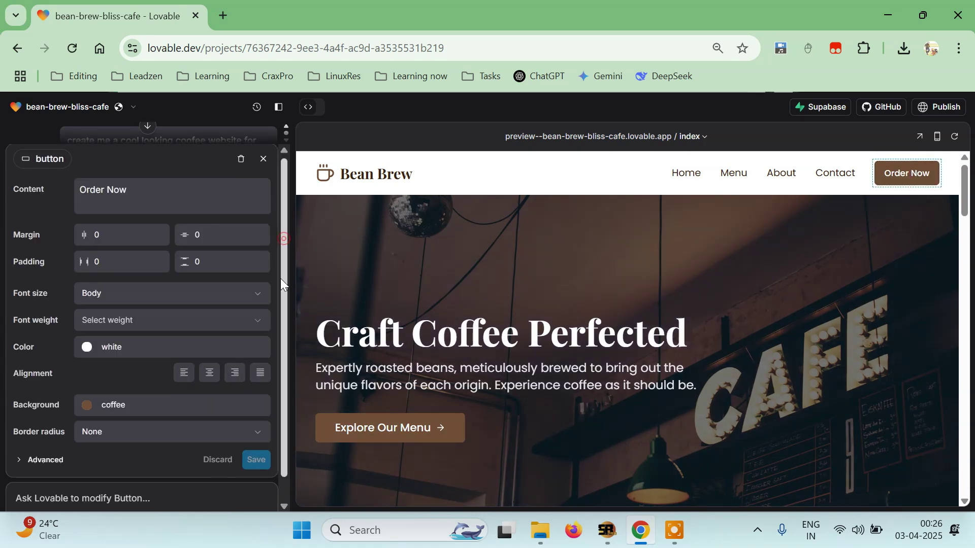
scroll(278, 305, "down", 1)
scroll(285, 219, "up", 1)
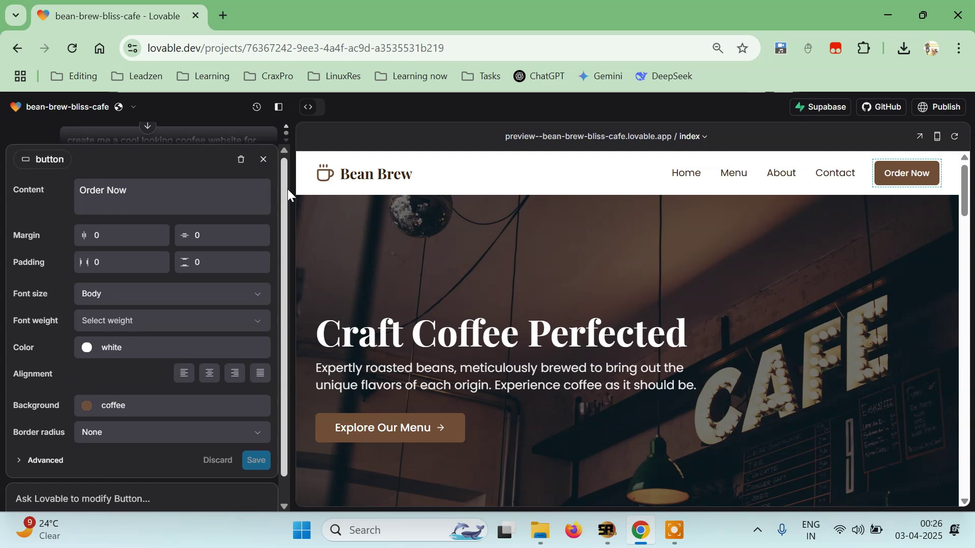
scroll(279, 300, "down", 1)
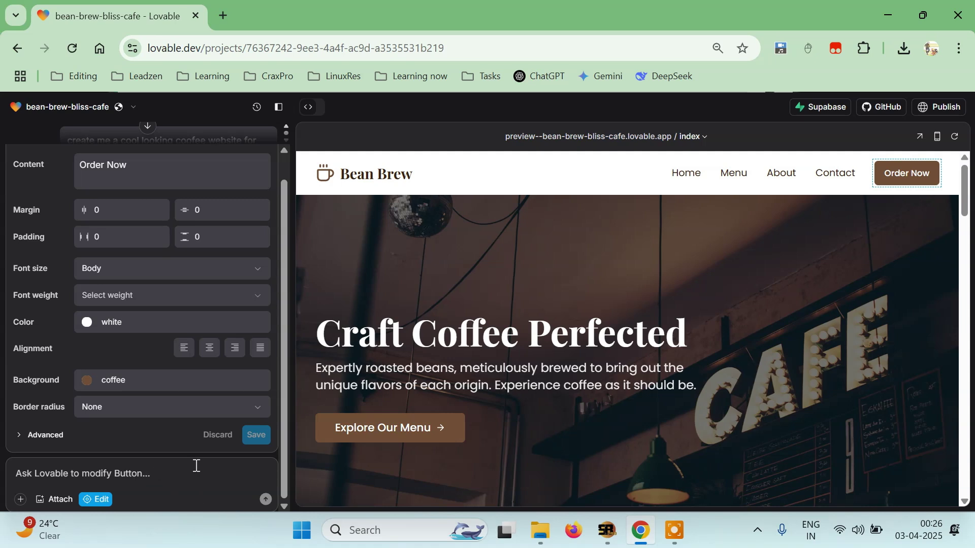
scroll(284, 259, "up", 1)
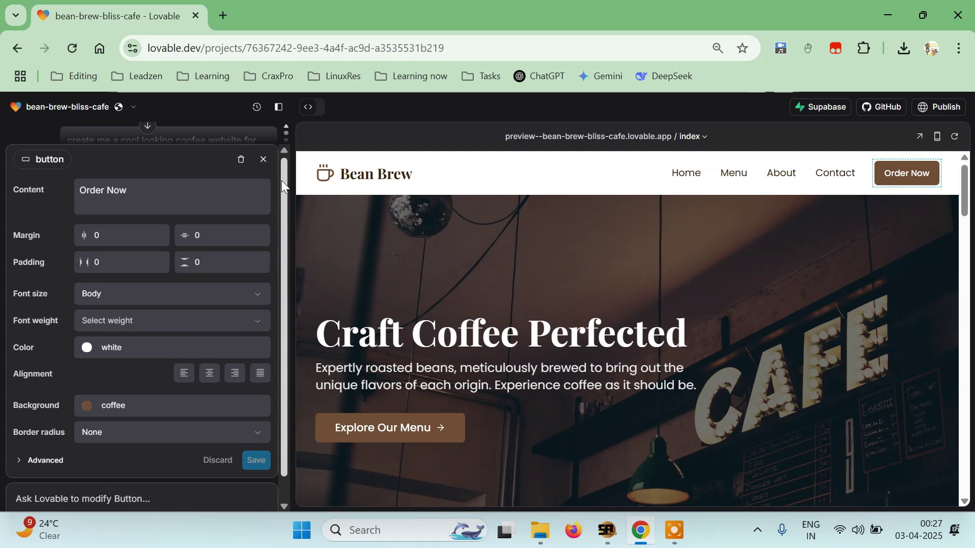
left_click(264, 160)
left_click_drag(286, 172, 296, 147)
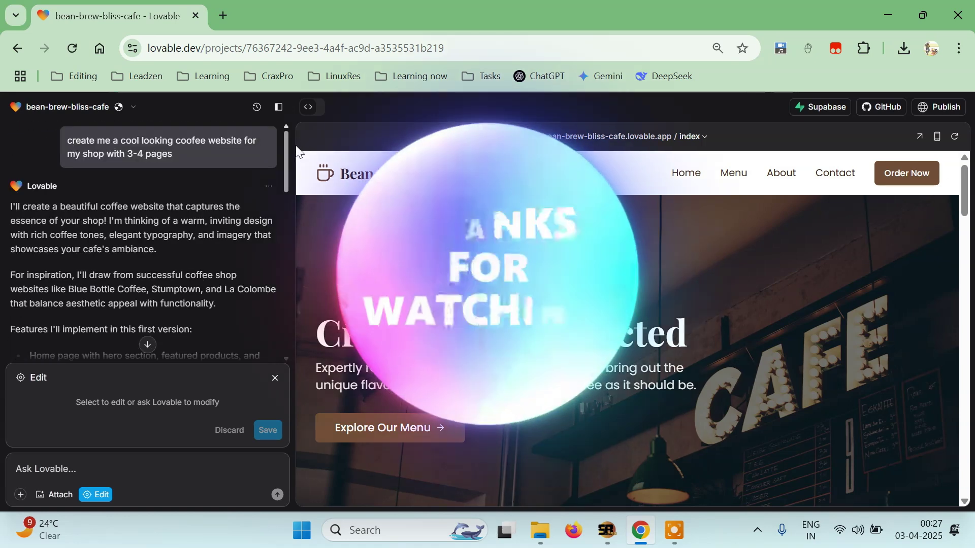